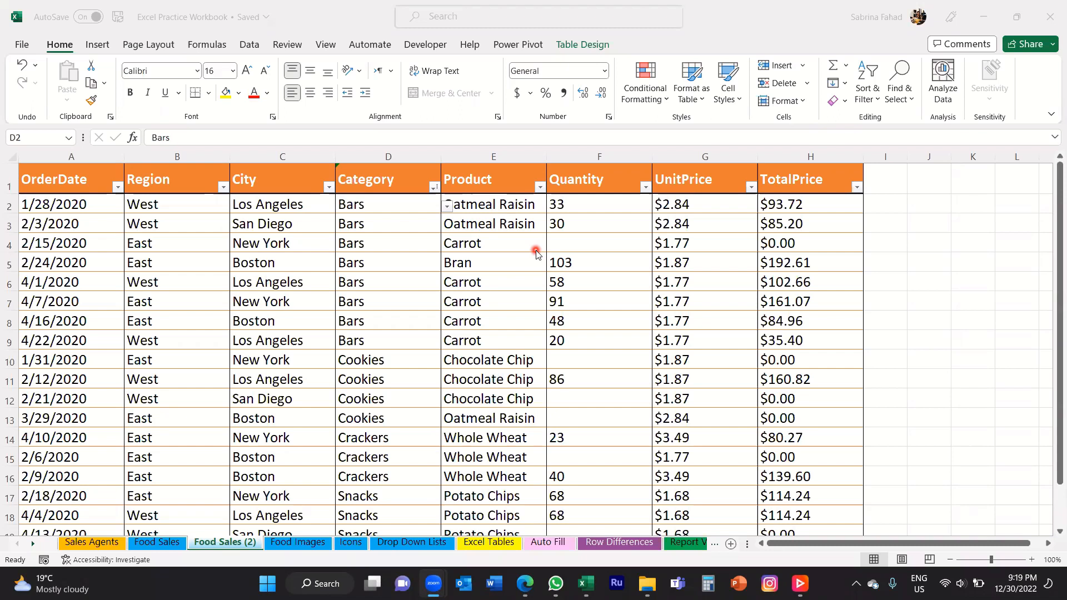
Step: Look over the Category column of the Food Sales (2) table to see how its rows are arranged by category
click(298, 175)
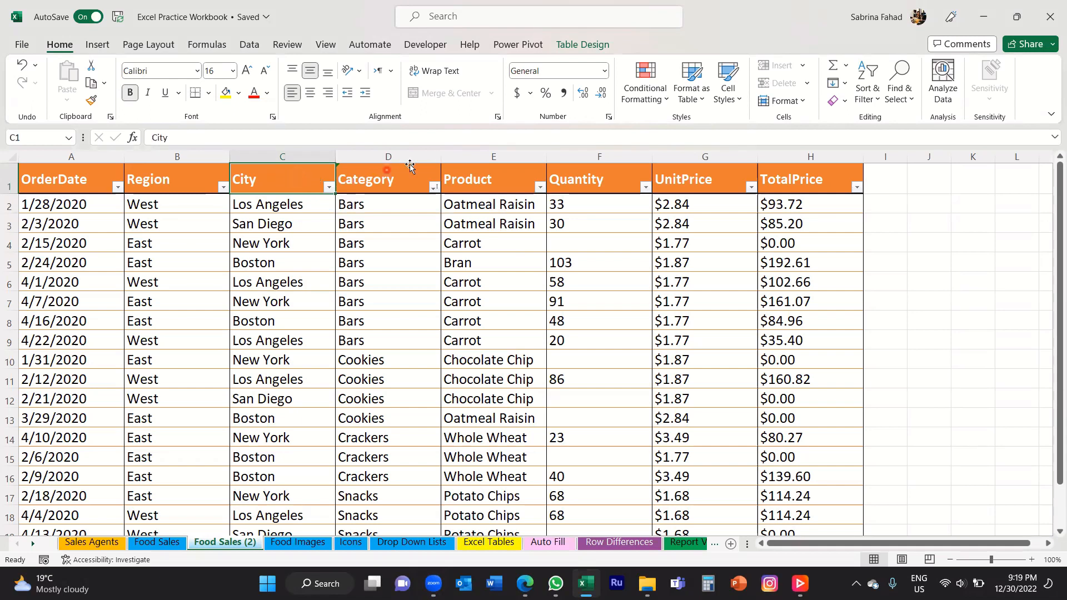
click(431, 155)
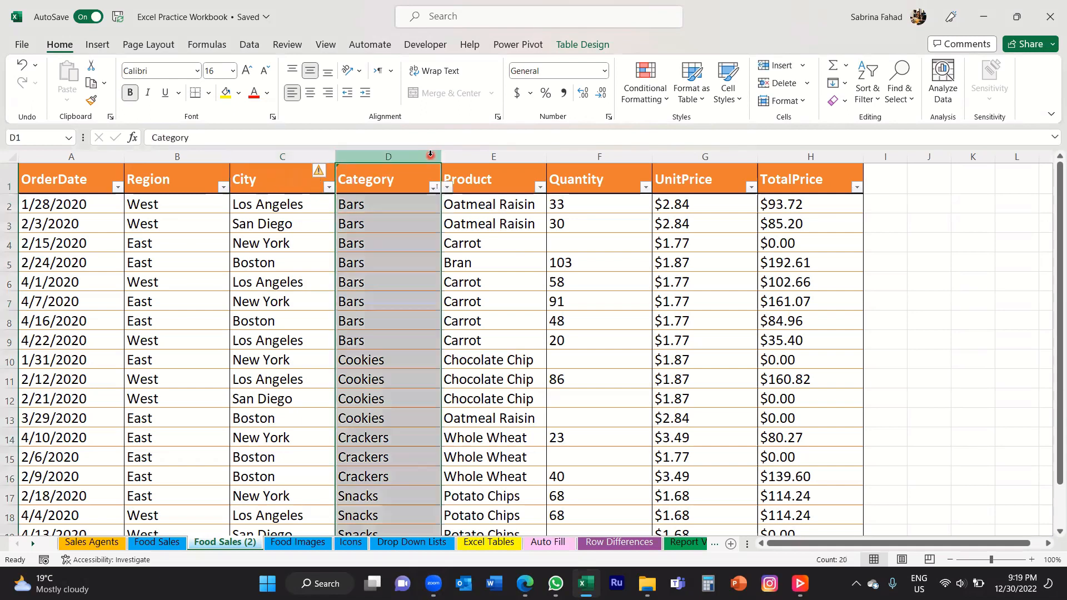
click(414, 178)
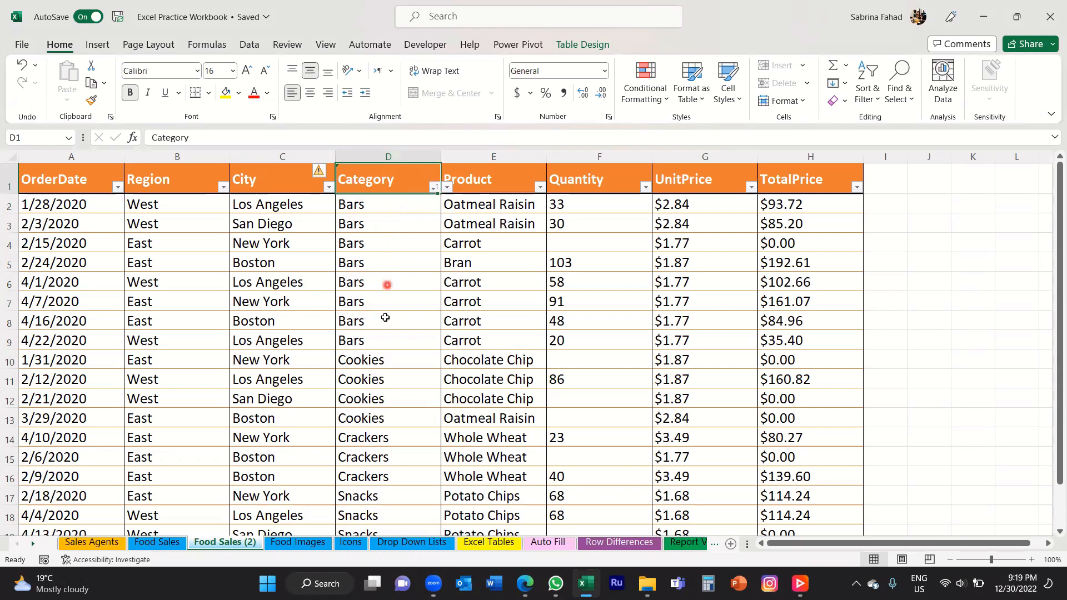
scroll(394, 449, down, 2)
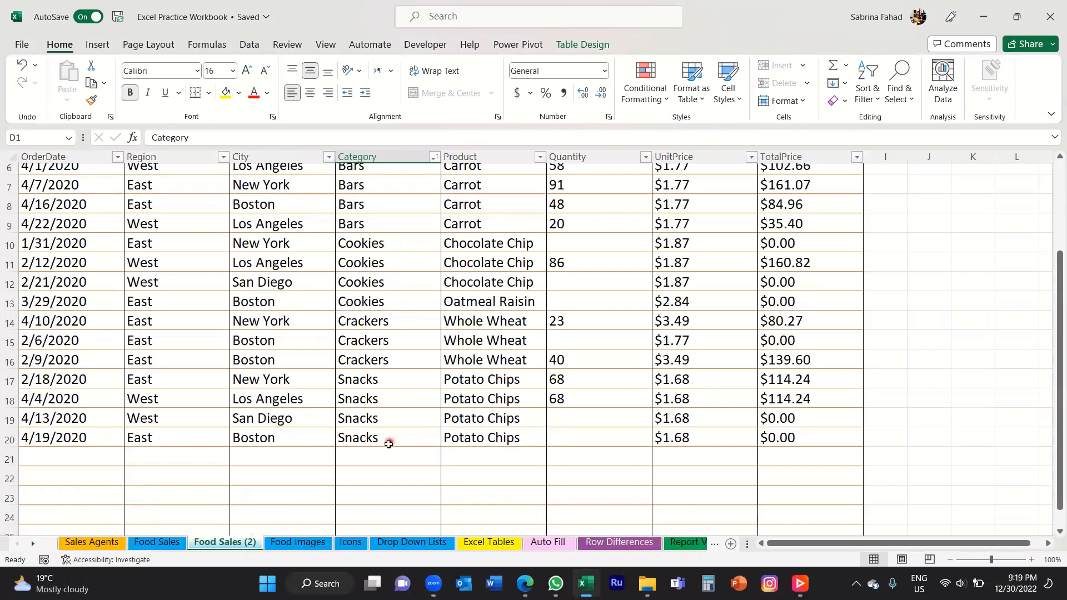
scroll(389, 442, up, 2)
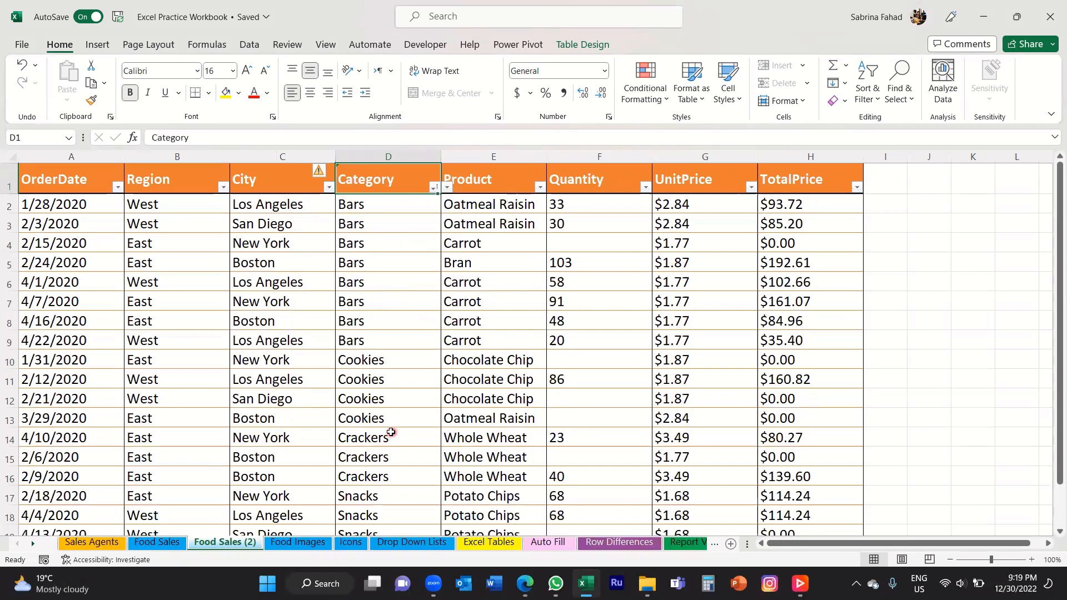
Step: Group rows 3 to 9 of the Bars category, and collapse and expand the group once to test it
click(9, 224)
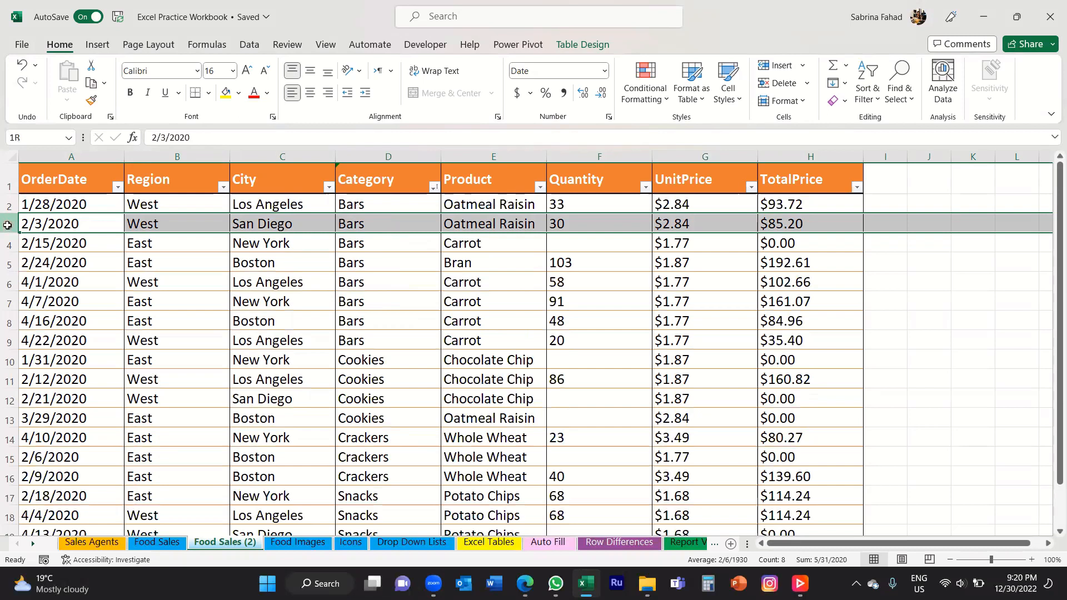
drag(7, 226, 5, 344)
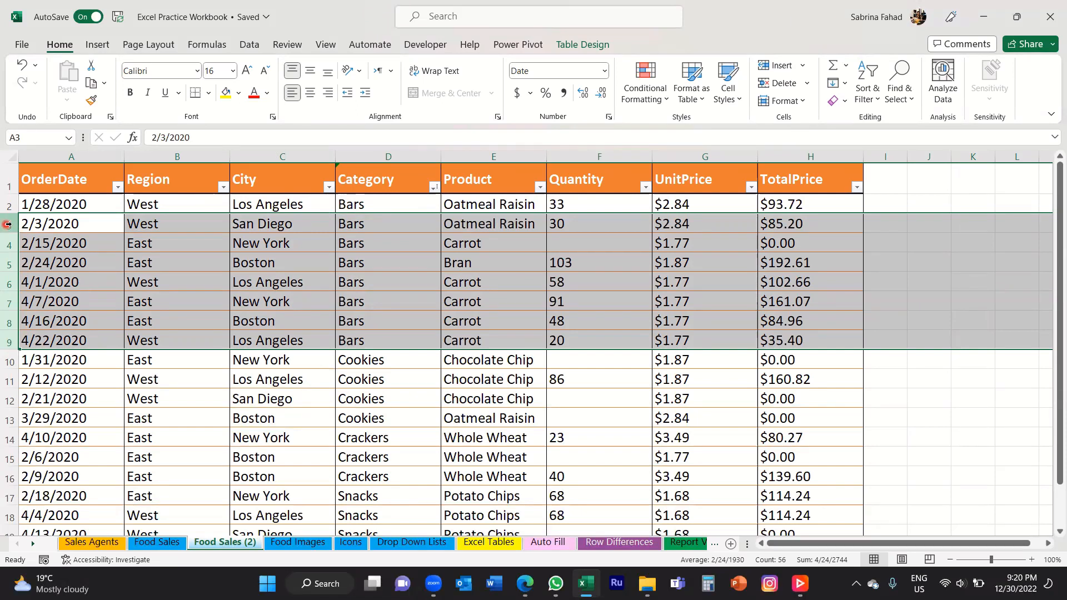
click(249, 48)
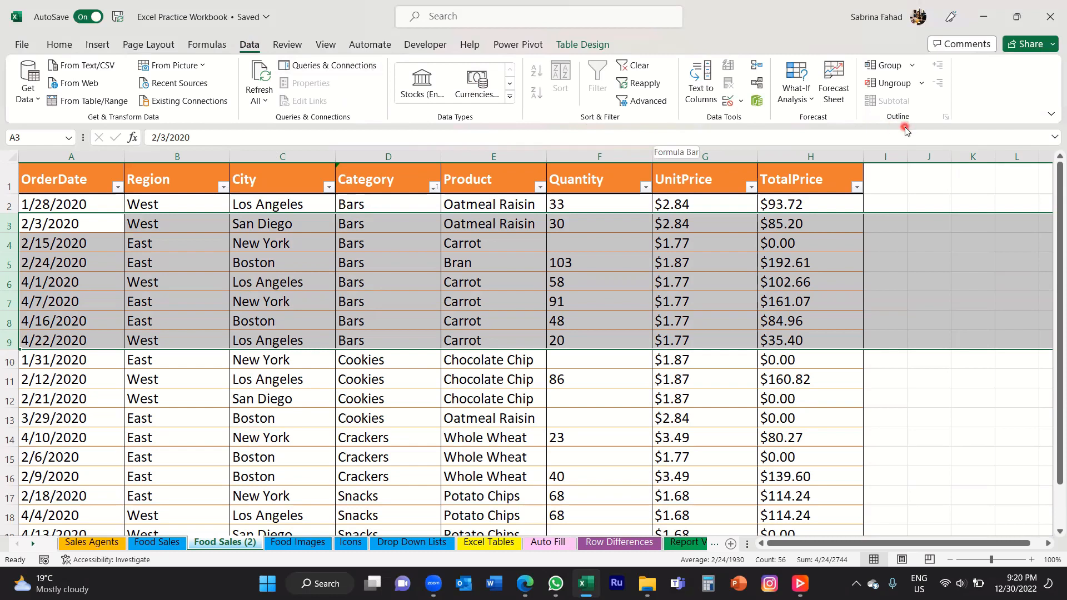
click(889, 67)
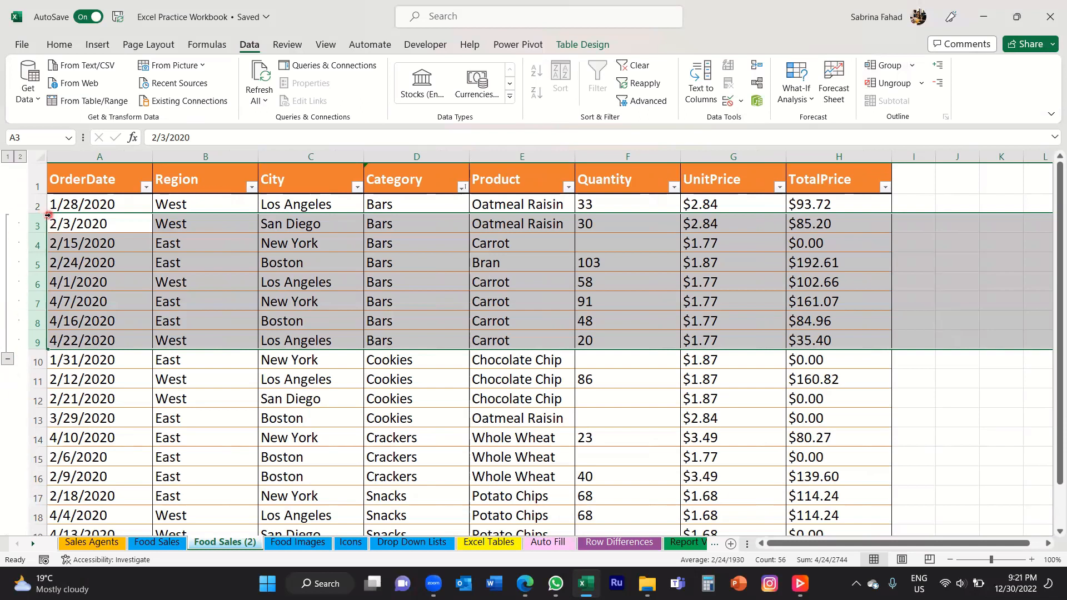
click(8, 361)
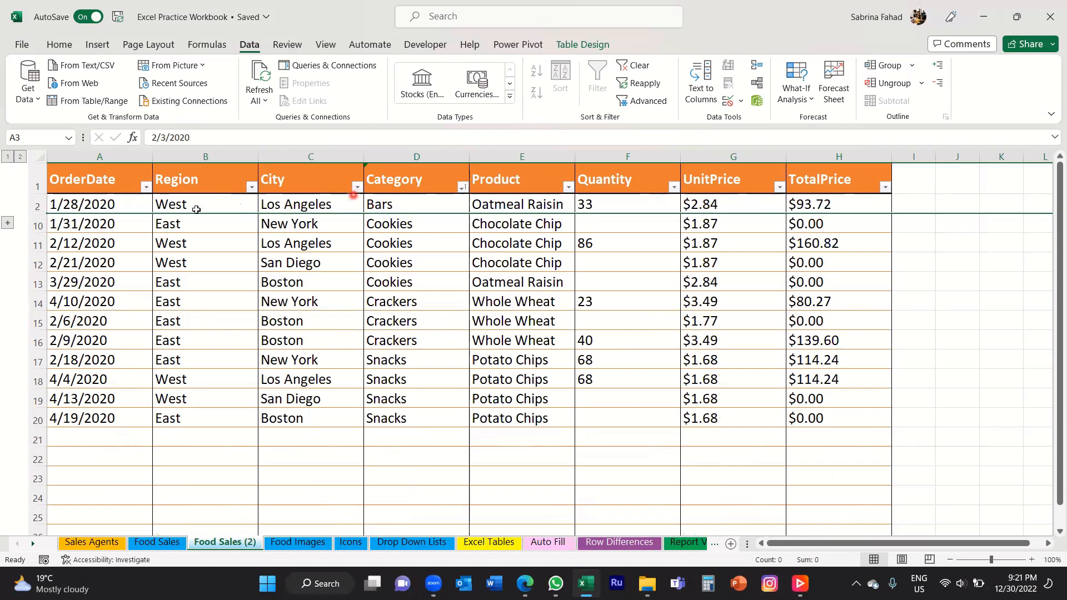
click(8, 223)
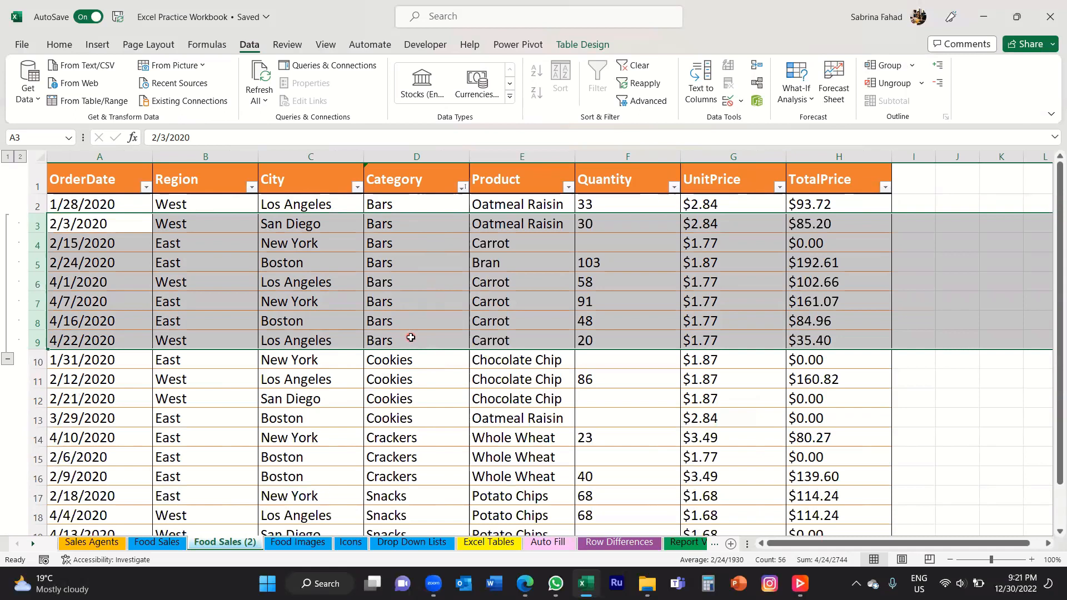
Step: Group rows 11 to 13 of the Cookies category, leaving its first row outside the group
scroll(410, 338, down, 2)
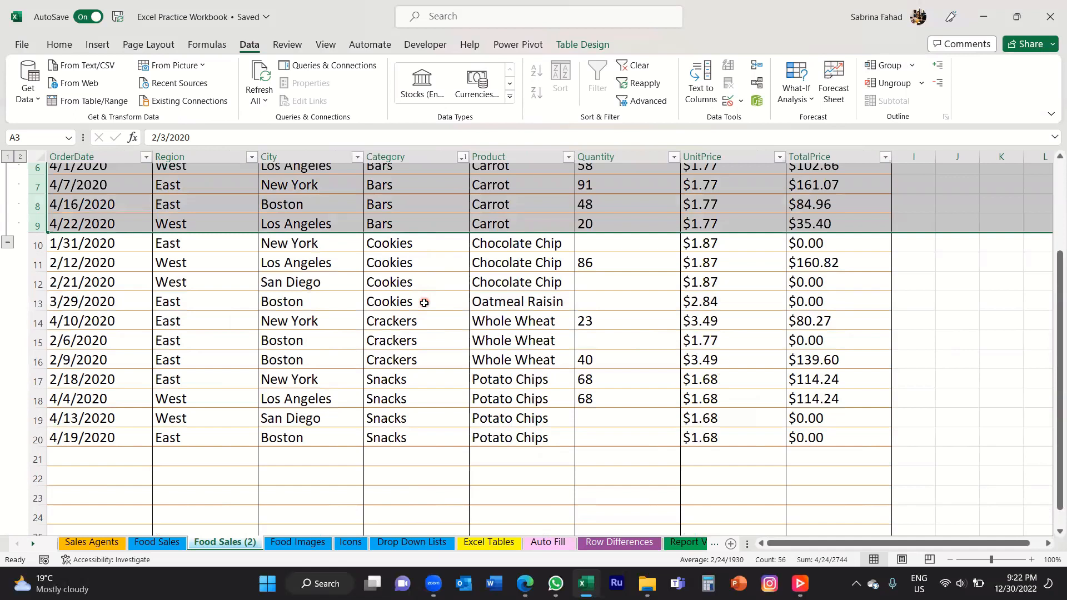
click(29, 264)
drag(28, 269, 33, 307)
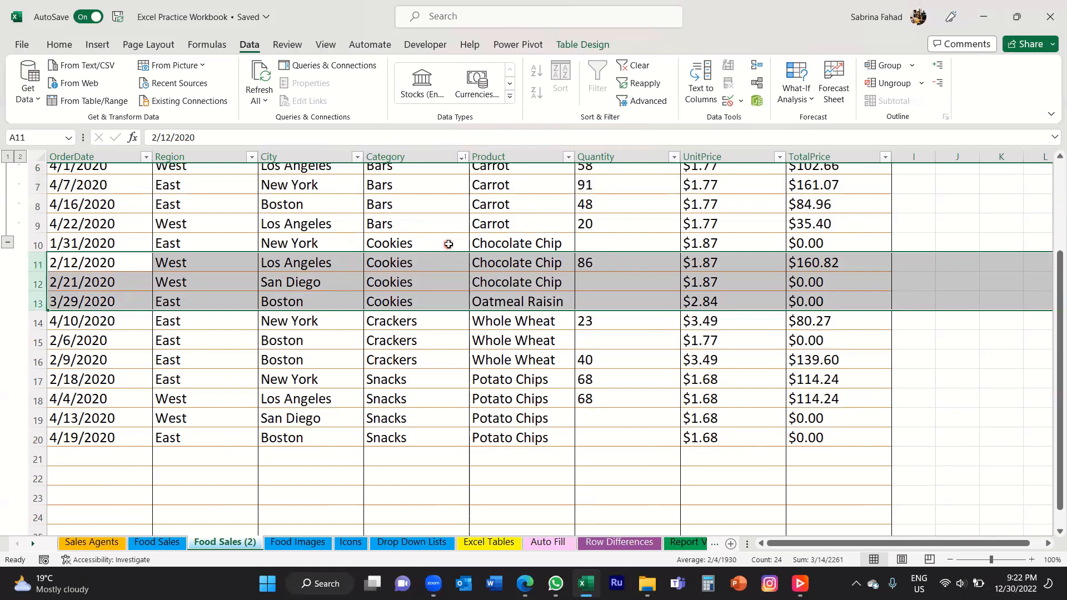
click(249, 54)
click(891, 69)
Step: Group rows 15 and 16 of the Crackers category, leaving its first row outside the group
click(37, 342)
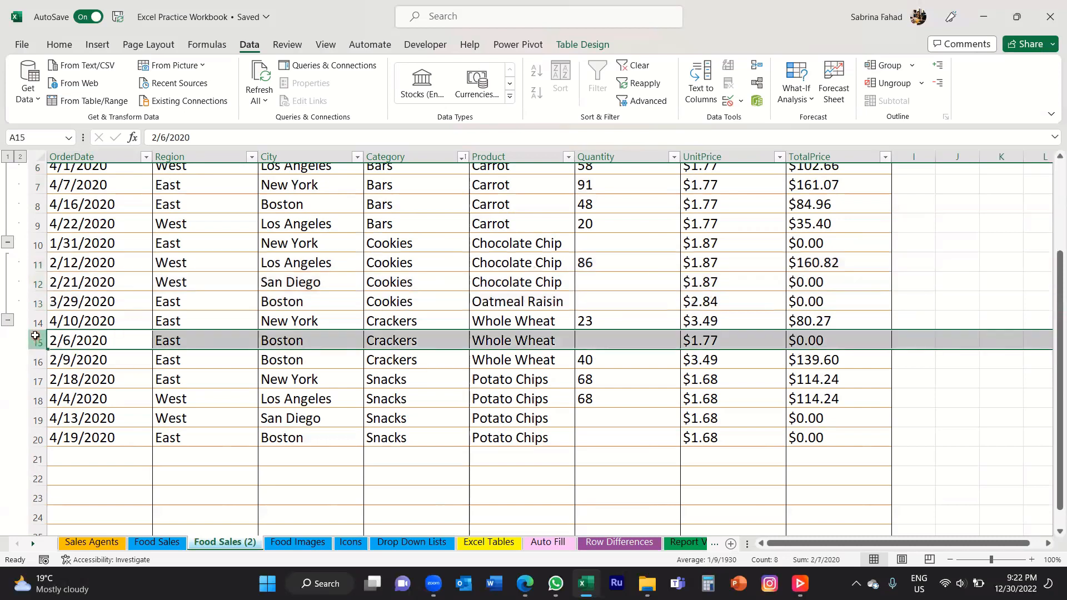
drag(35, 336, 36, 360)
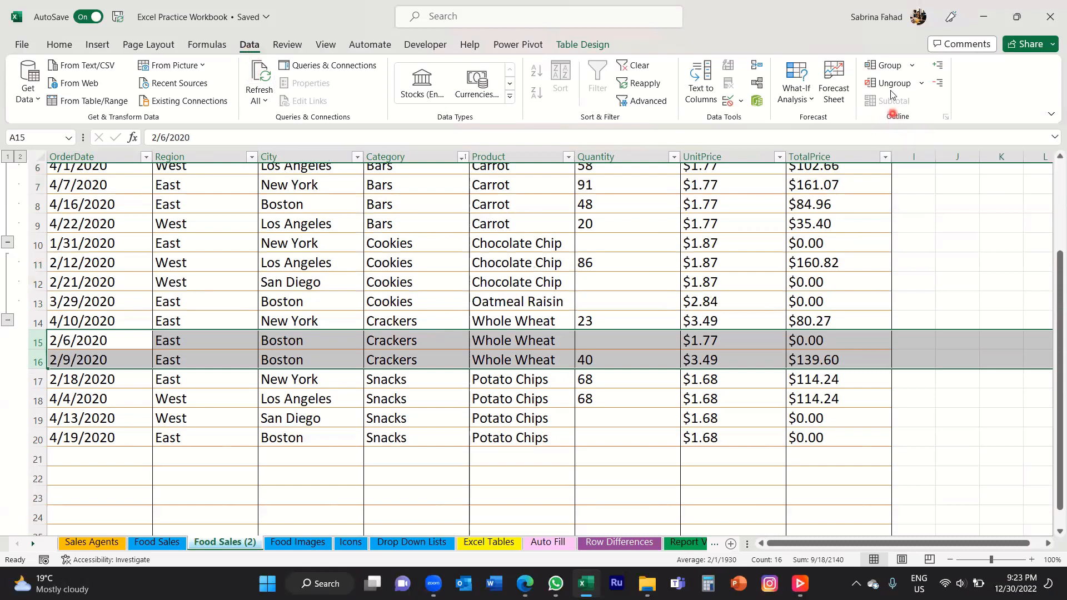
click(891, 67)
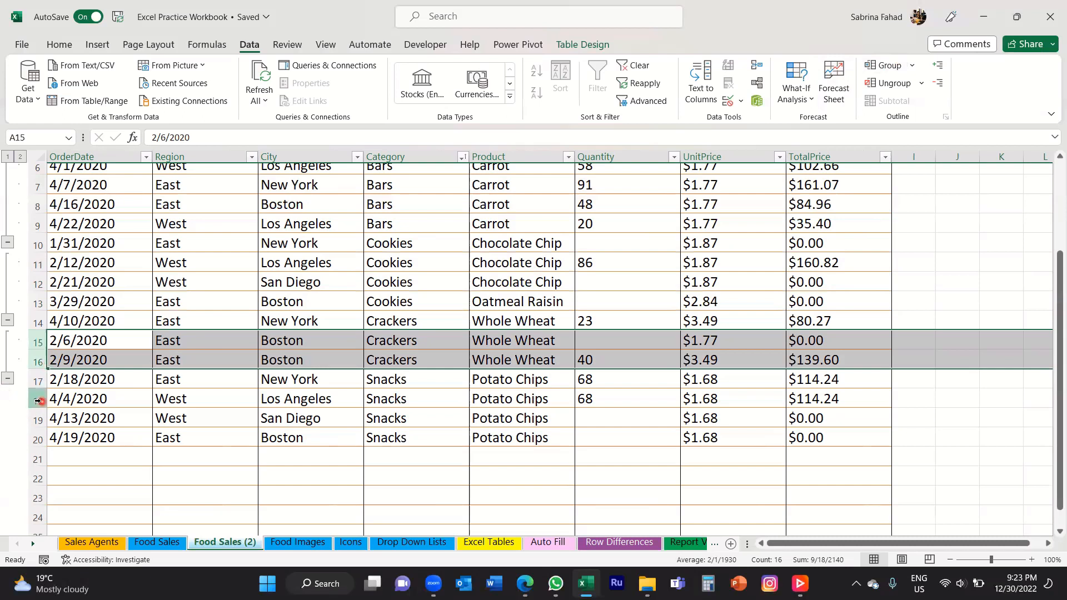
Step: Group rows 18 to 20 of the Snacks category and clear the row selection
drag(37, 394, 45, 448)
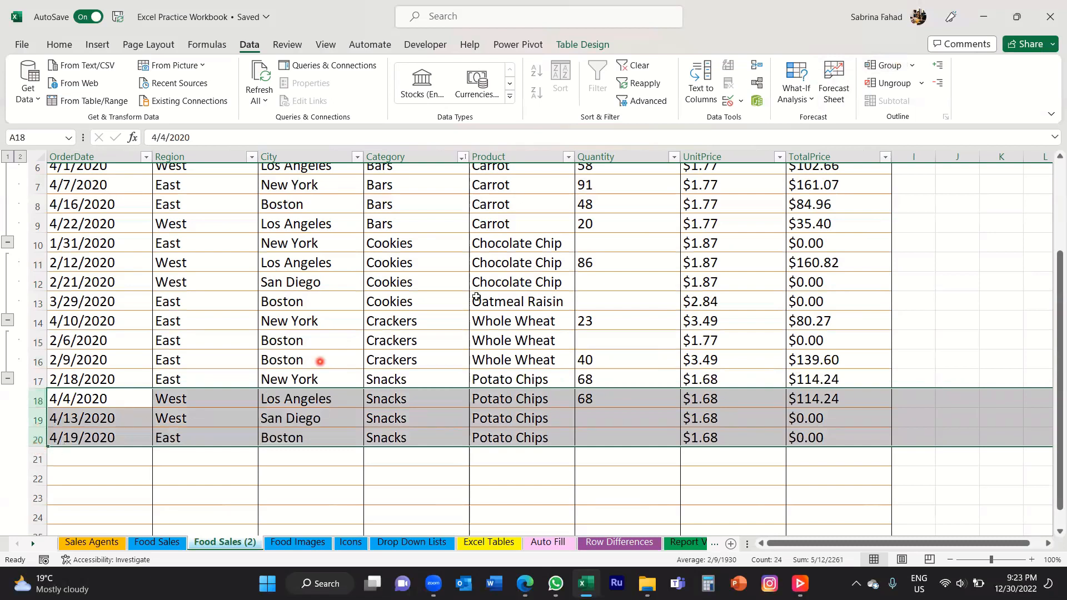
click(890, 68)
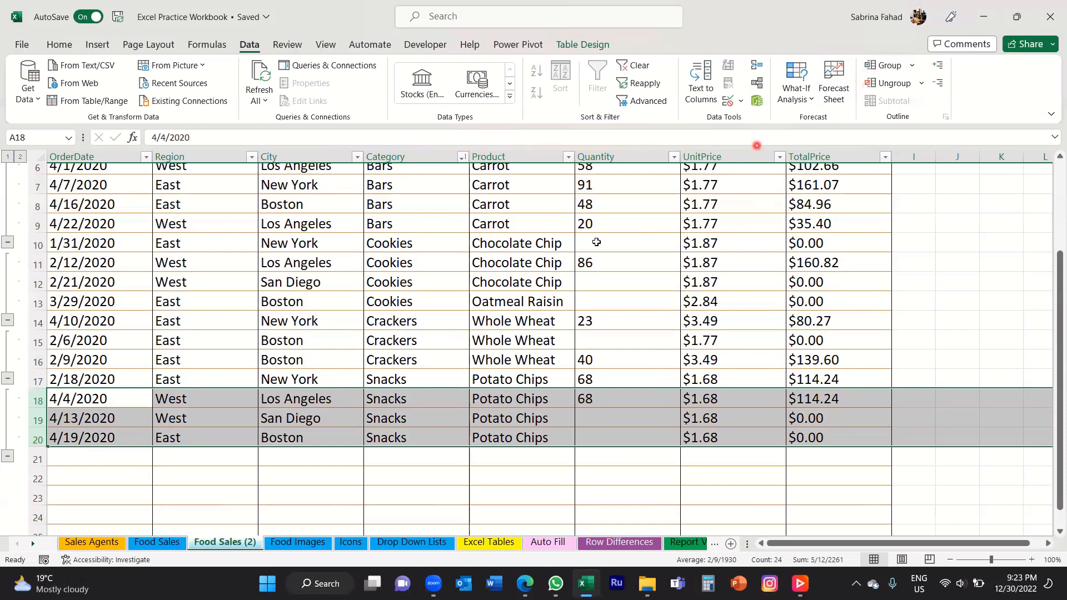
click(90, 479)
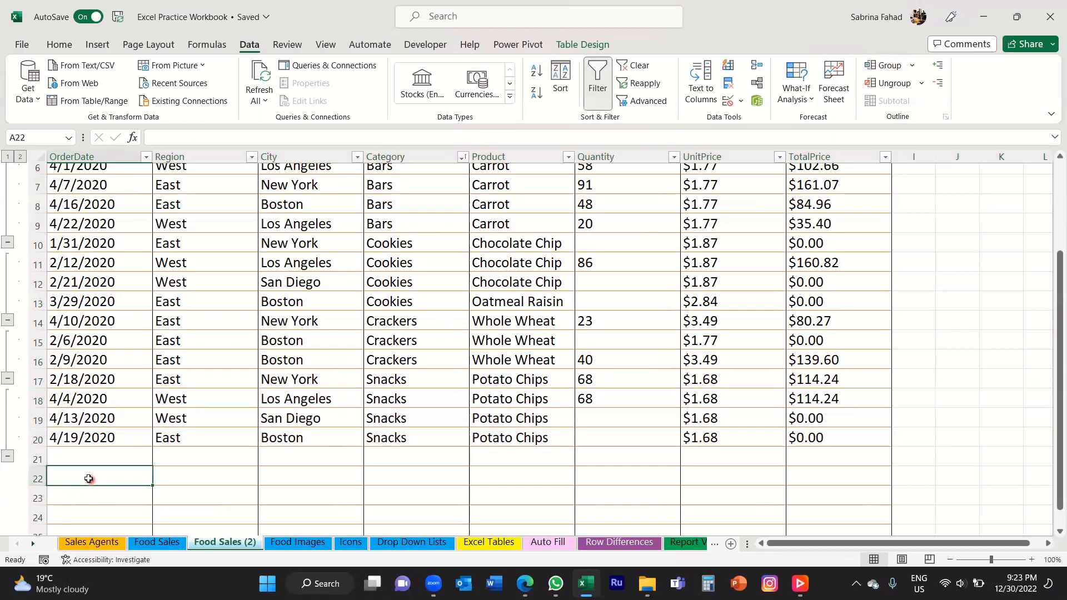
Step: Collapse the Snacks, Crackers, Cookies and Bars row groups so only the first row of each category shows
scroll(89, 476, up, 2)
scroll(87, 475, down, 2)
scroll(84, 476, up, 2)
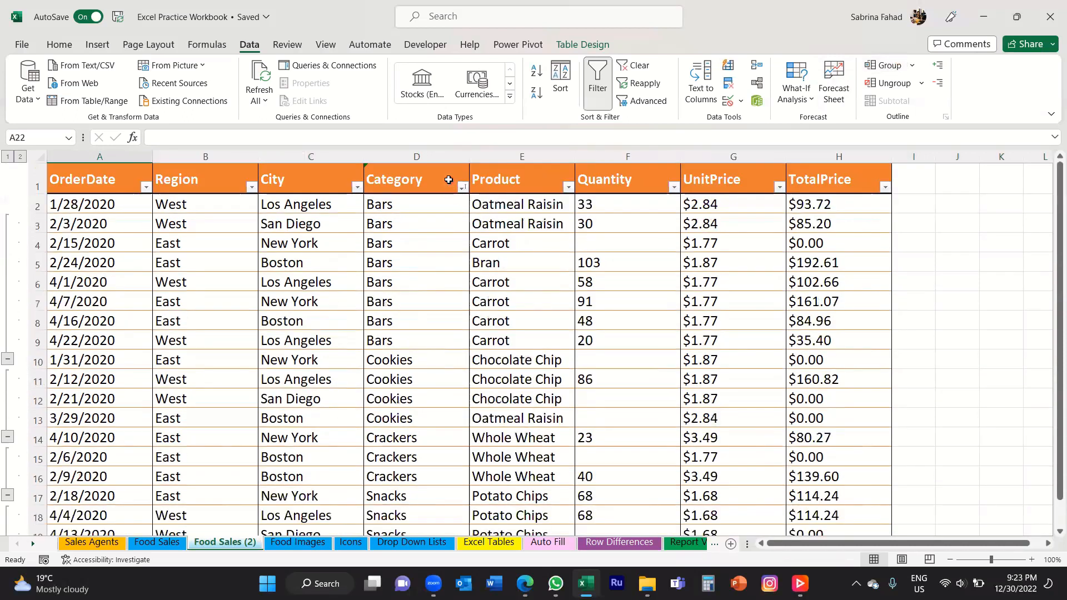
scroll(440, 246, down, 3)
scroll(440, 250, up, 3)
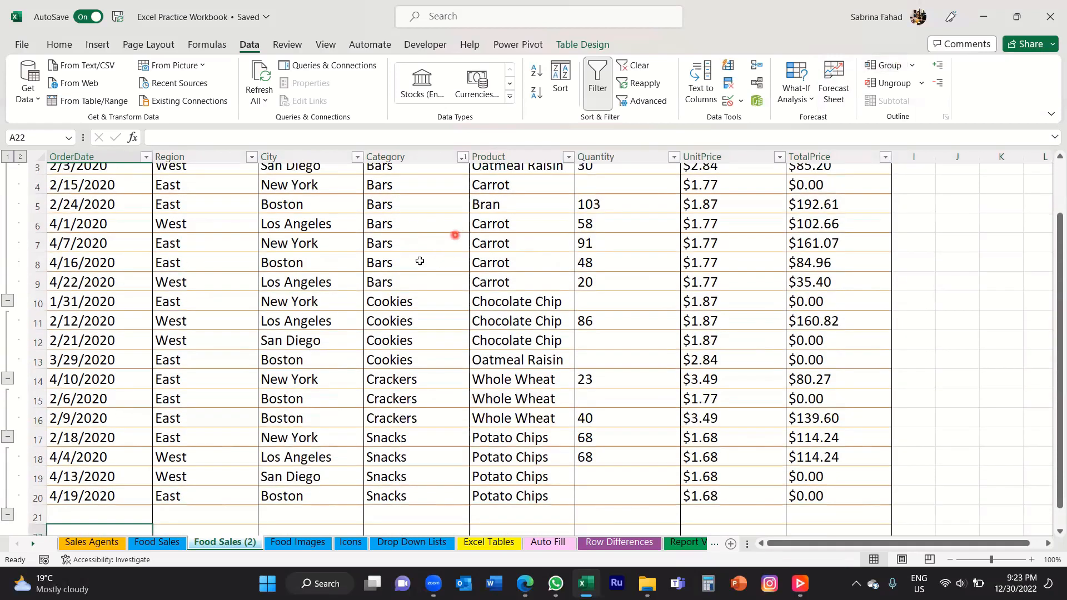
click(8, 515)
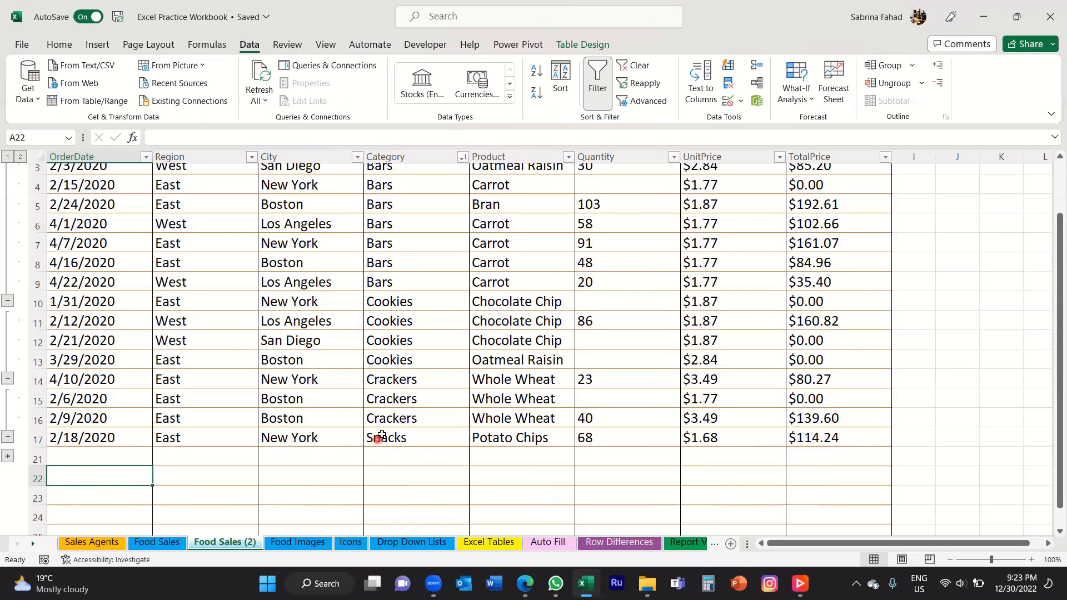
click(8, 439)
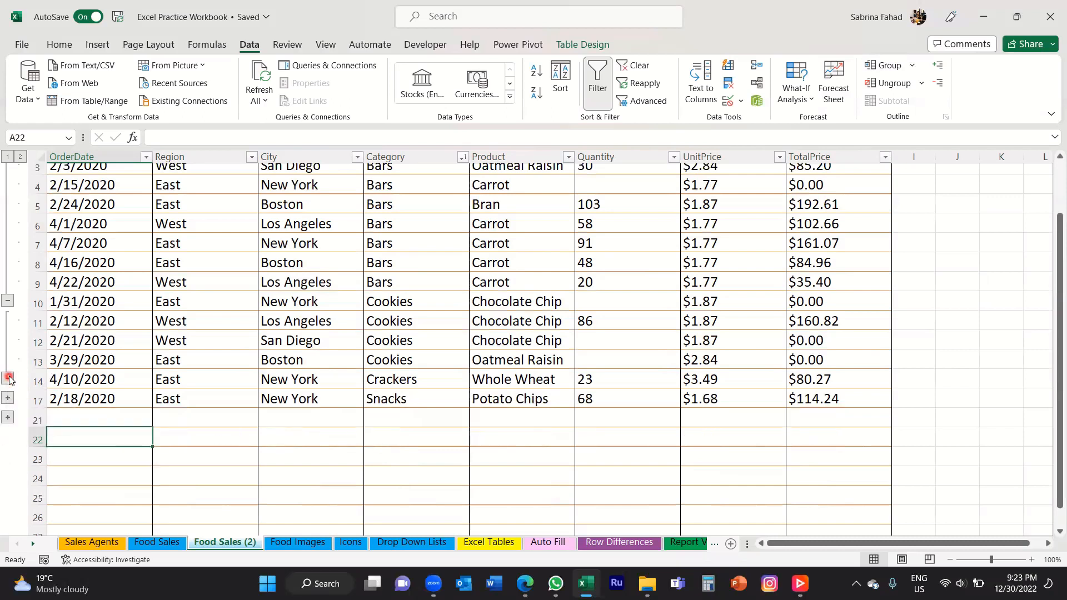
click(8, 379)
click(8, 300)
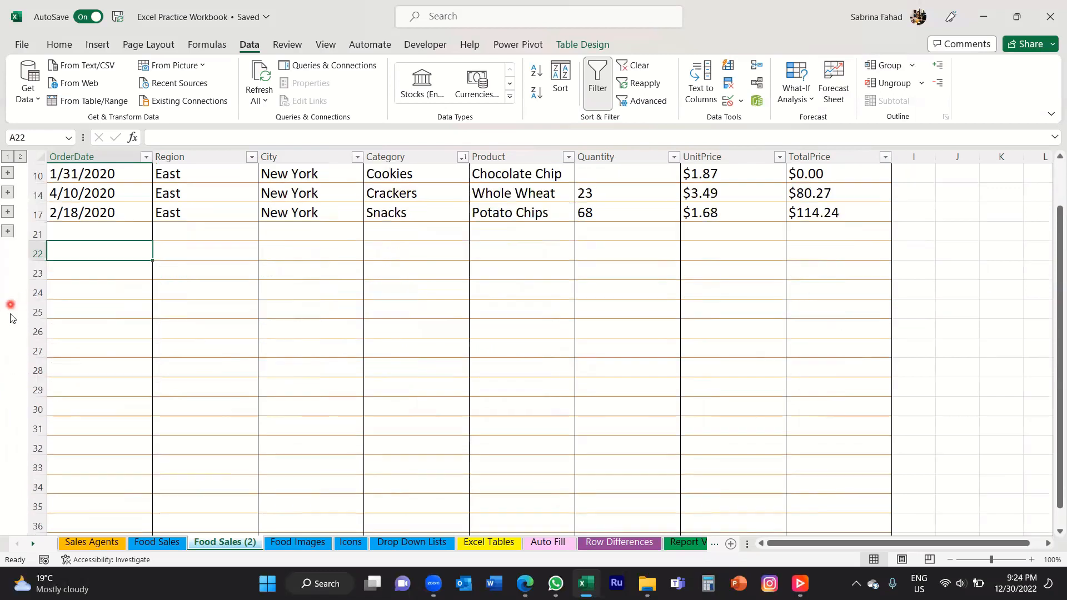
scroll(3, 334, up, 1)
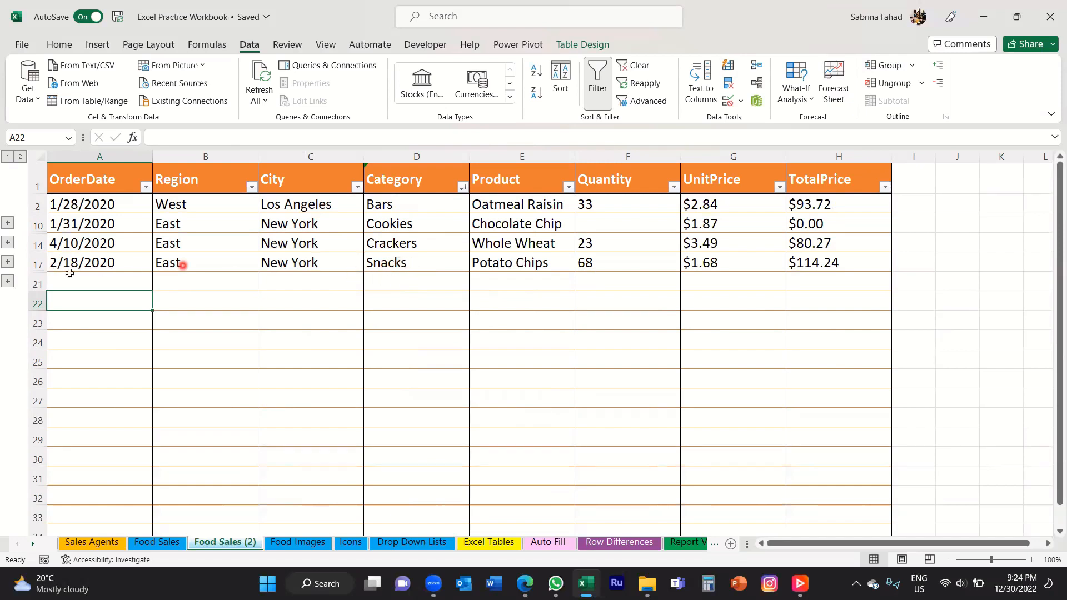
Step: Expand the Snacks group and the Cookies group one at a time to view their rows, collapsing each again
click(8, 284)
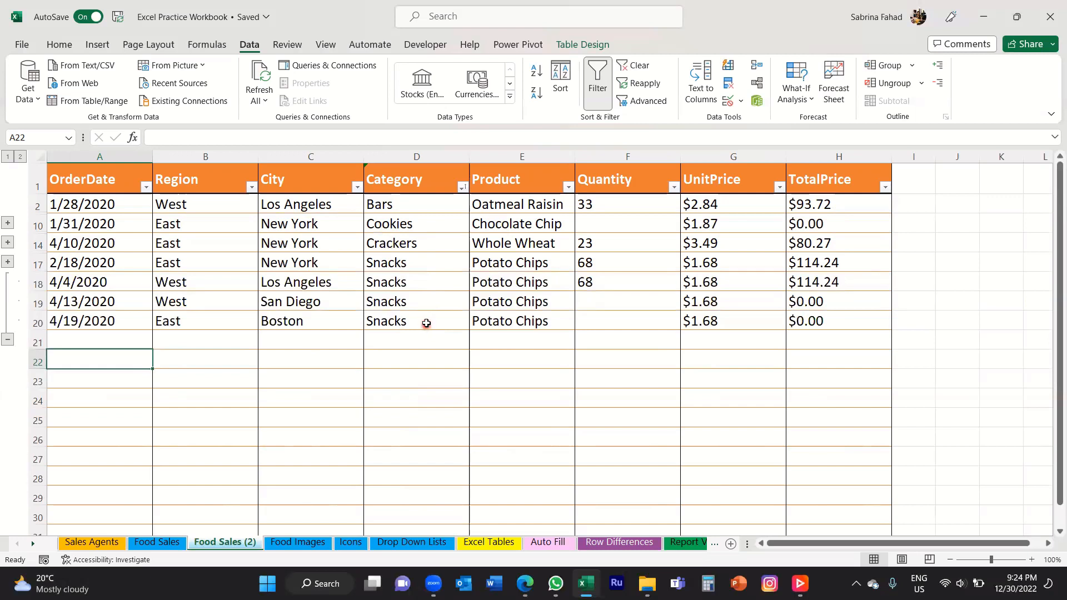
click(8, 340)
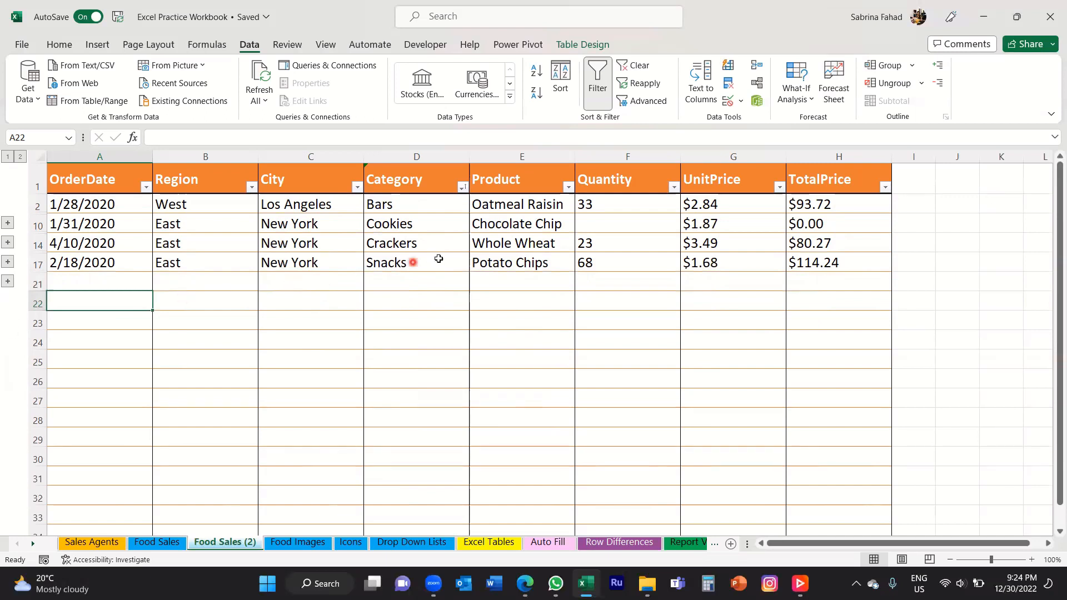
click(439, 227)
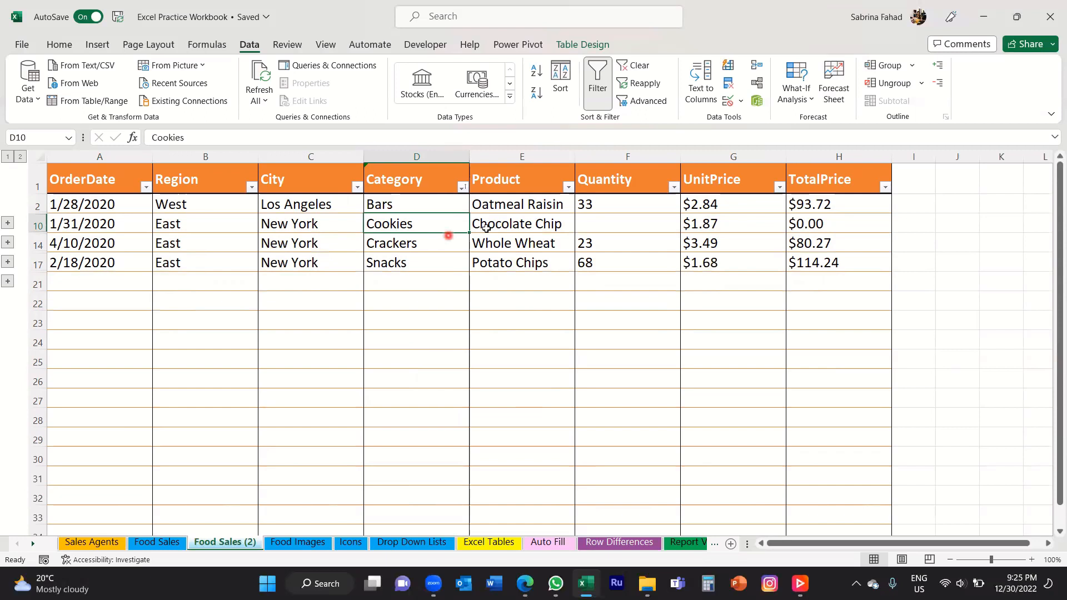
click(8, 243)
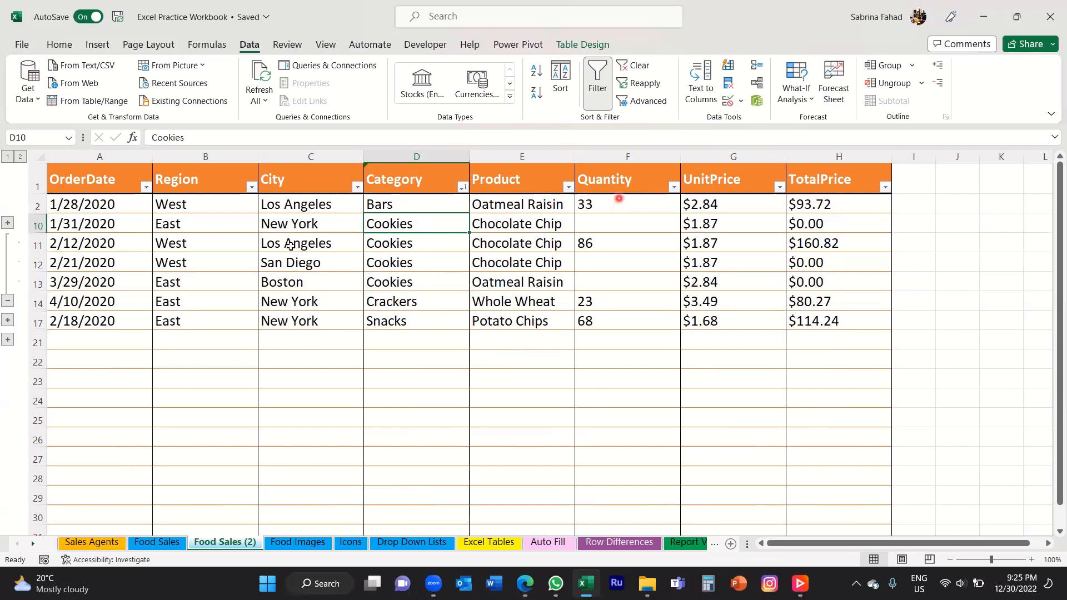
click(7, 302)
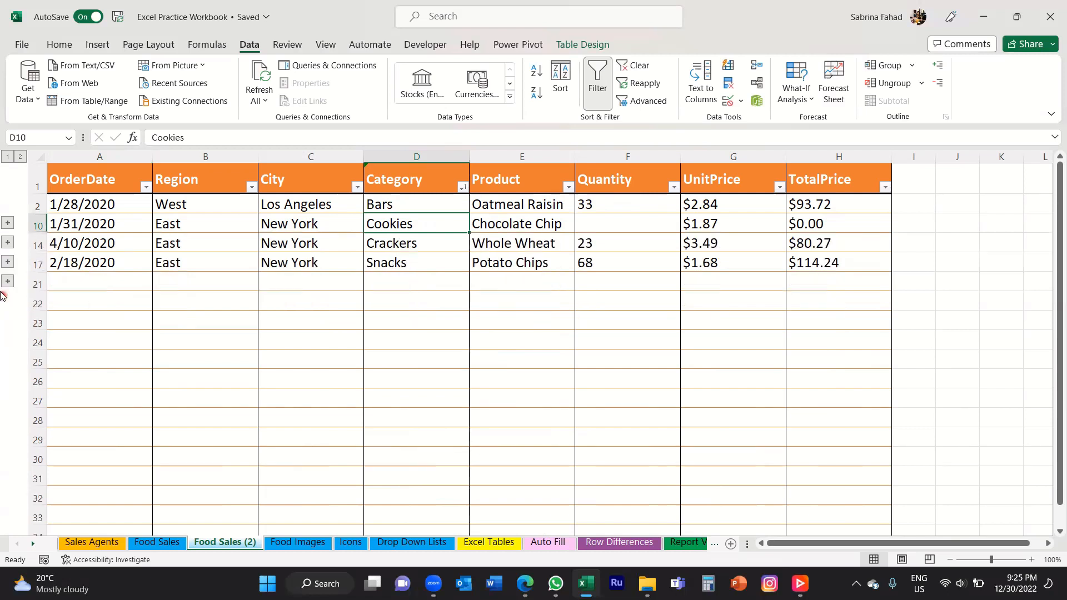
Step: Select the whole worksheet and ungroup all of its rows
click(35, 177)
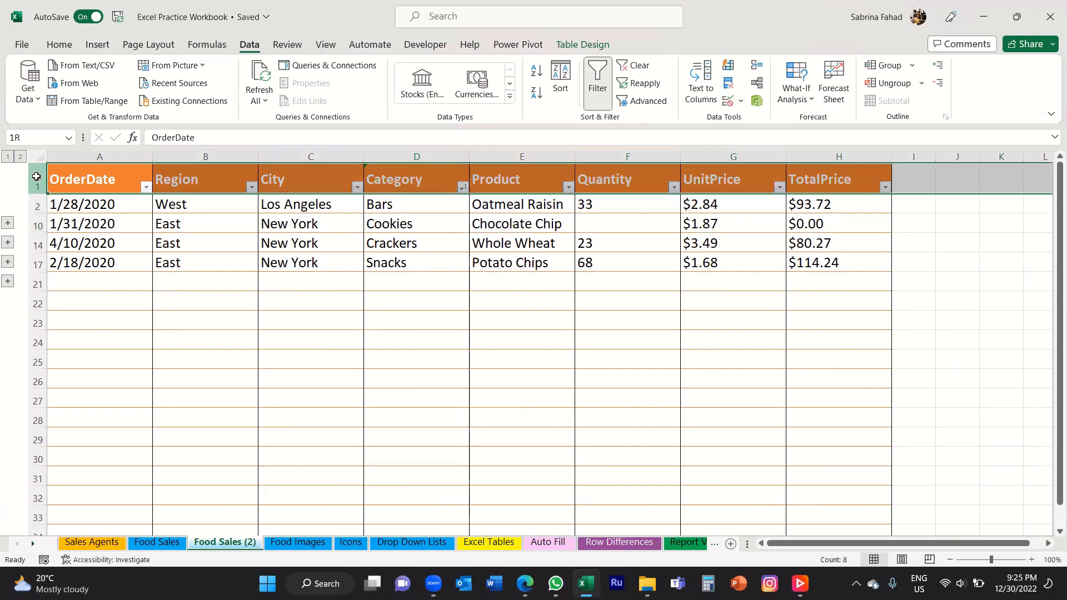
drag(36, 177, 34, 177)
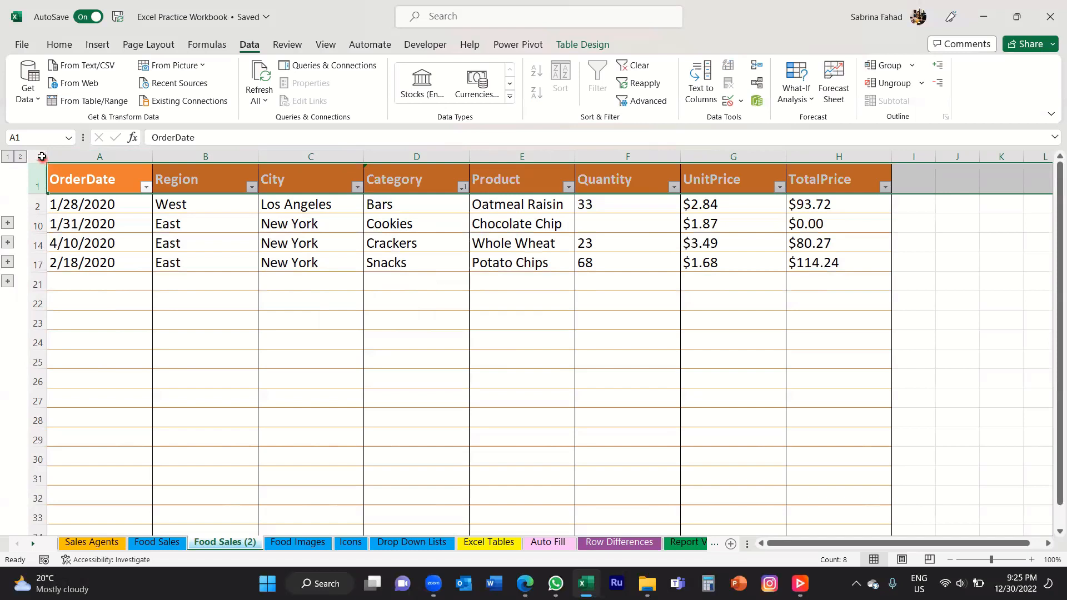
click(39, 156)
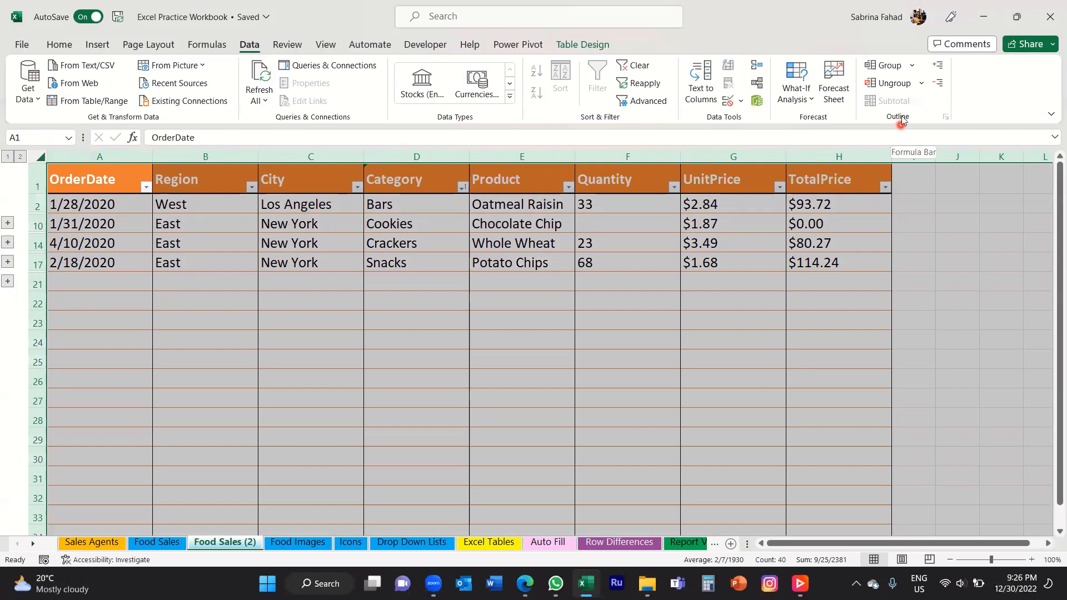
click(889, 84)
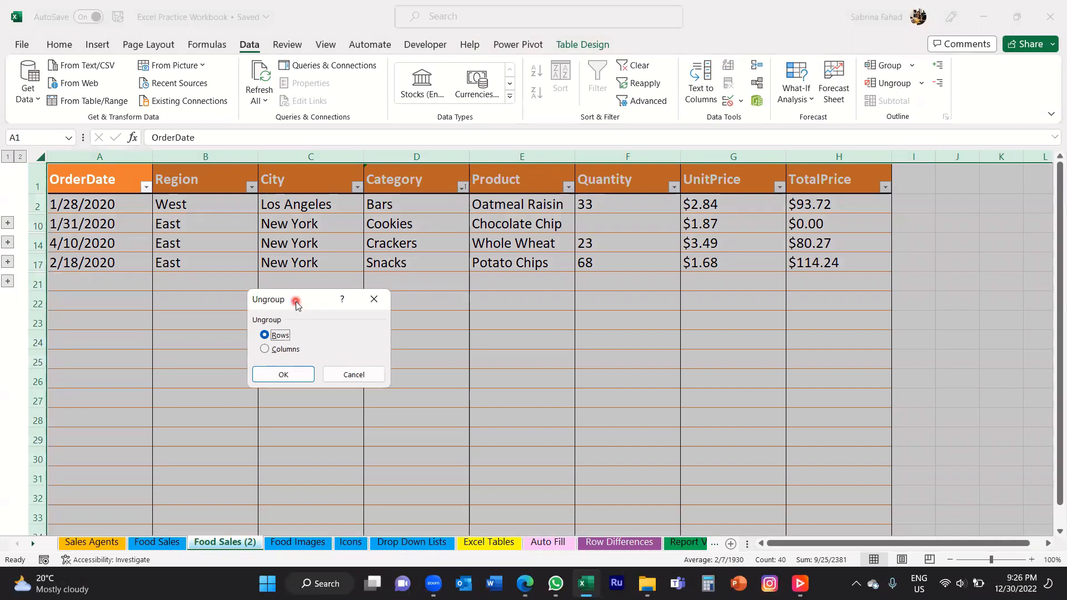
drag(305, 306, 464, 301)
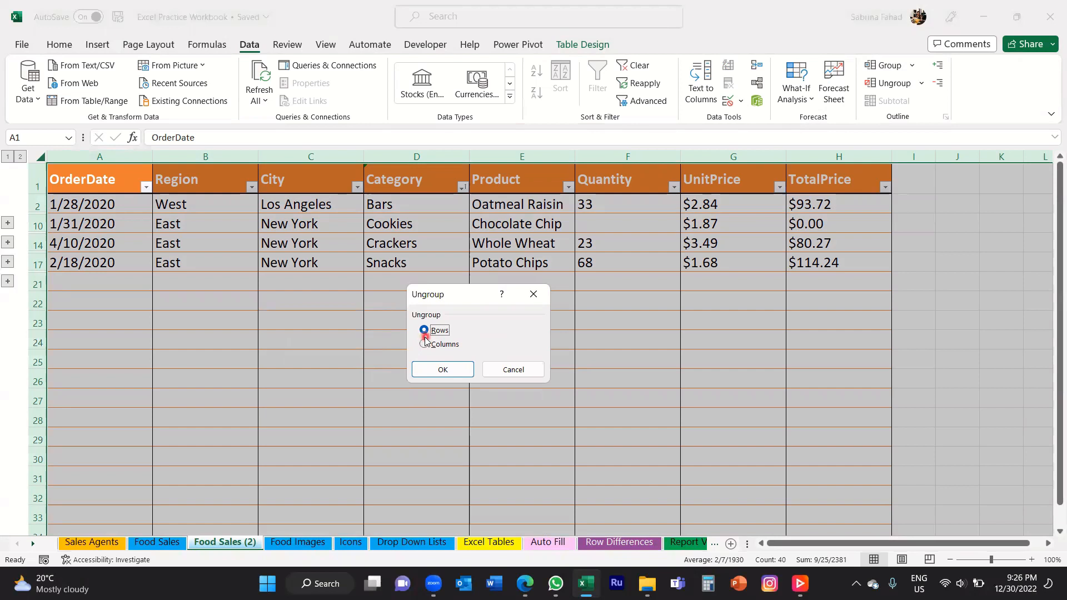
click(455, 375)
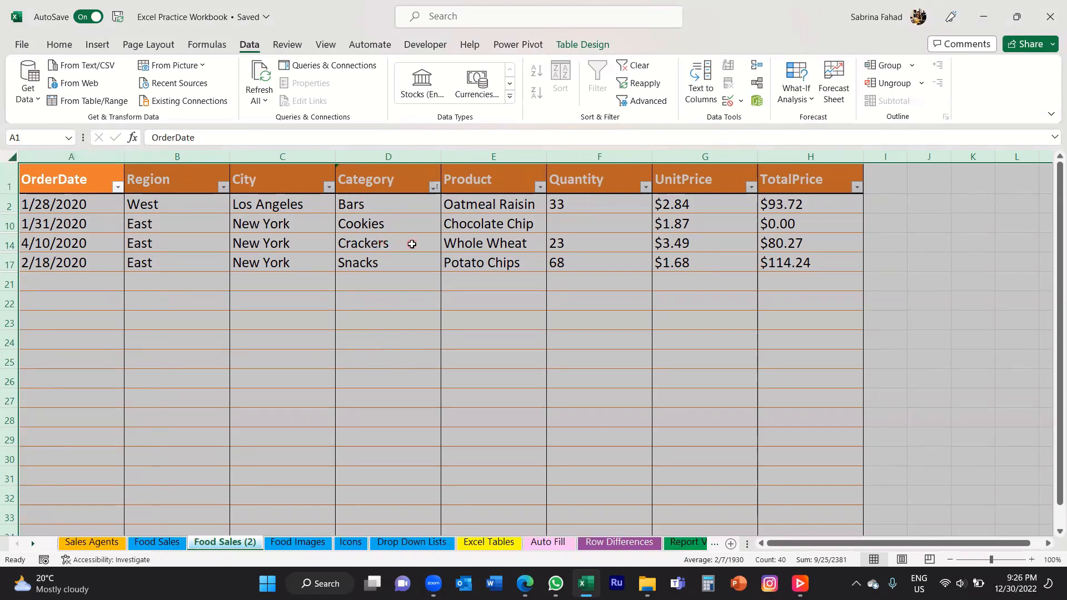
Step: Unhide all rows hidden in the worksheet and select the Category header cell
right_click(412, 244)
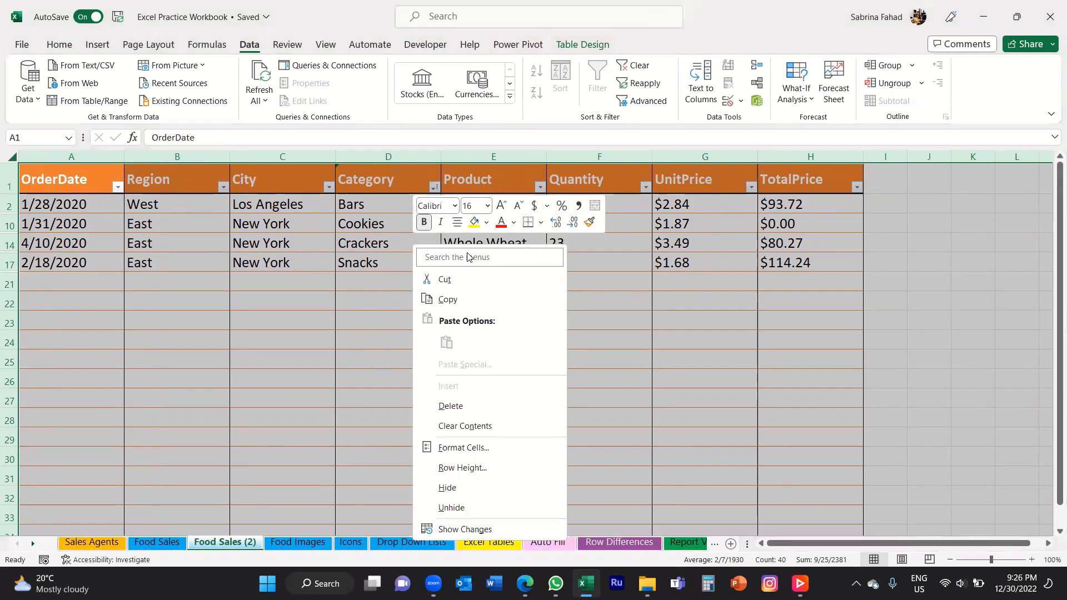
click(451, 507)
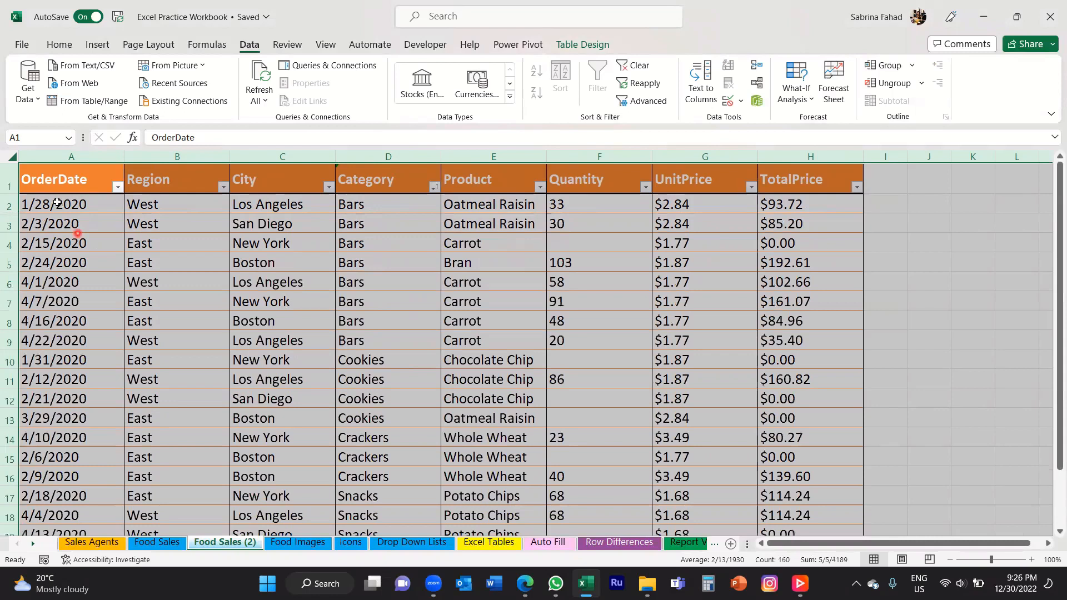
click(102, 233)
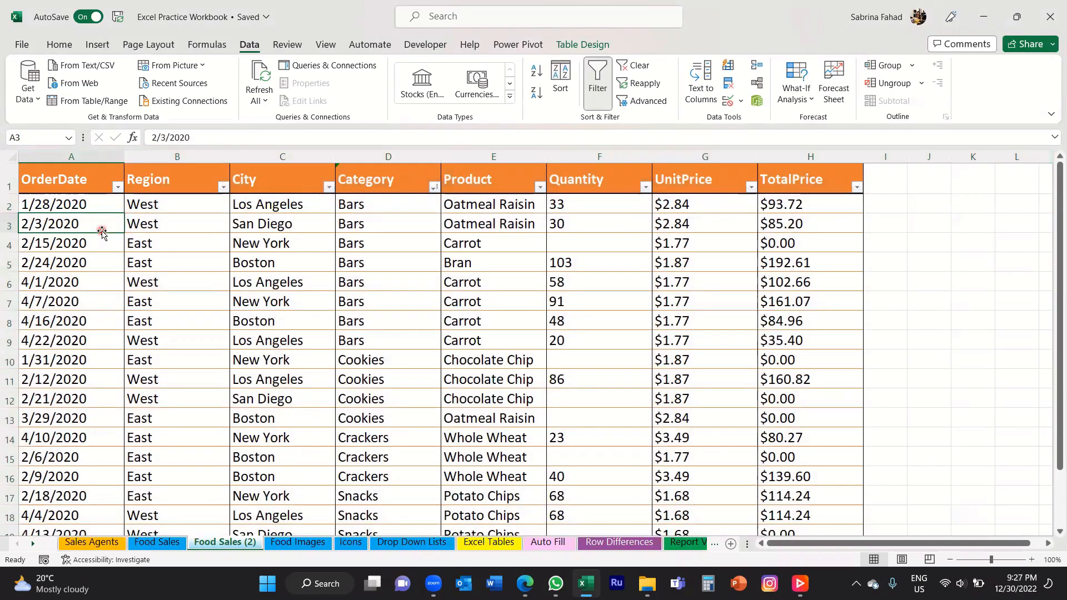
click(414, 171)
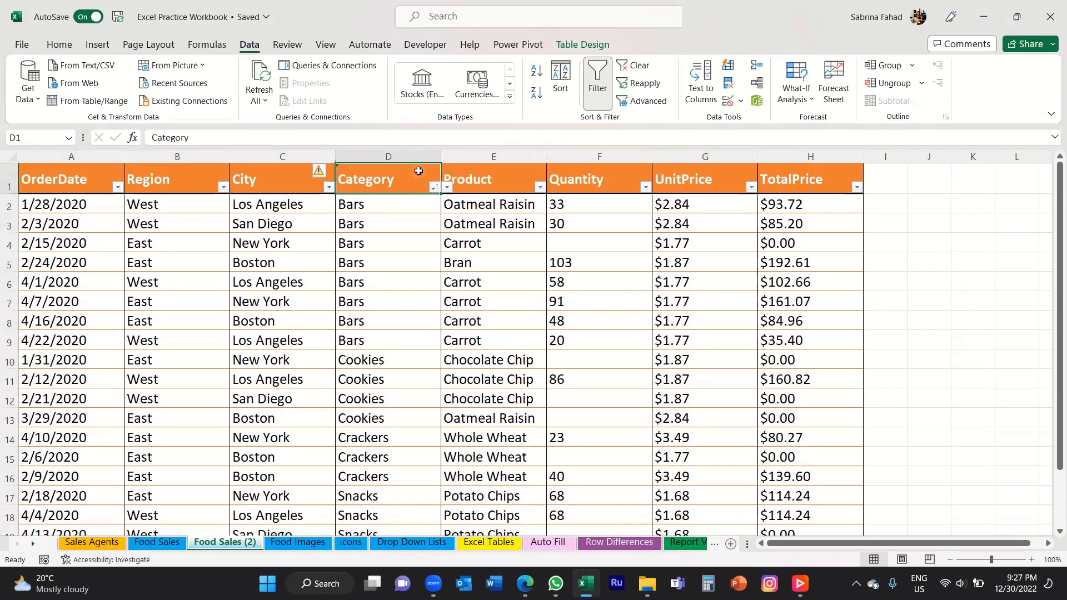